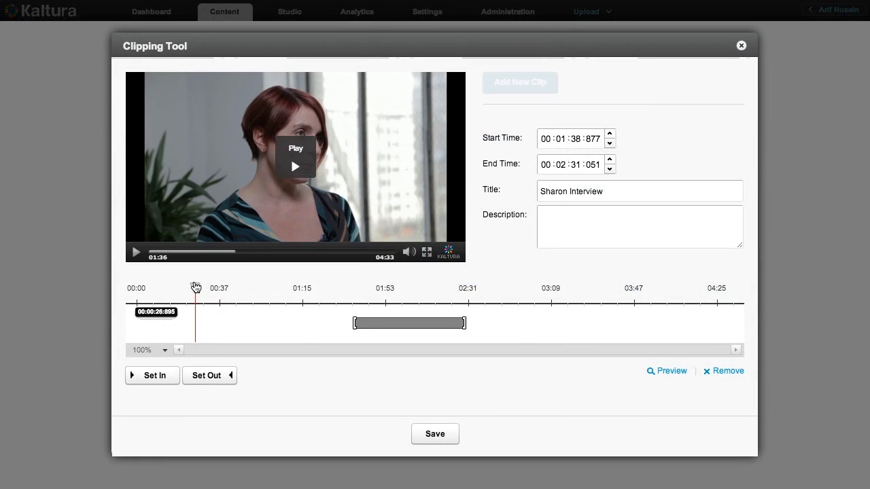
Step: Set the clip's start time to 00:00:26:896 at the playhead and move the playhead forward along the timeline
click(161, 376)
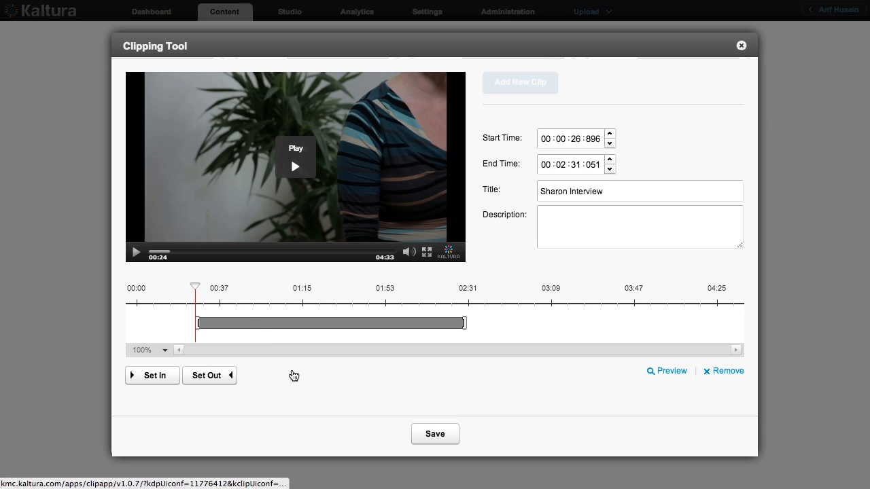
drag(195, 290, 454, 314)
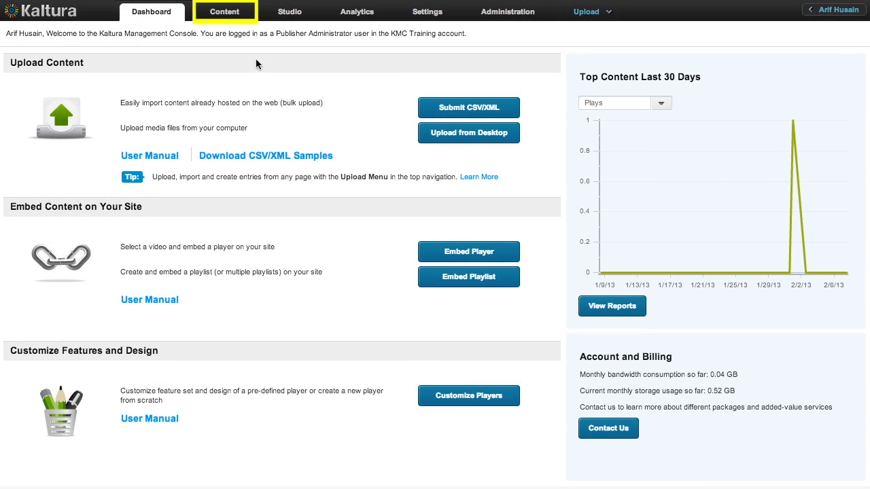
Step: Open the interview video entry from the content list and start clipping it
click(232, 14)
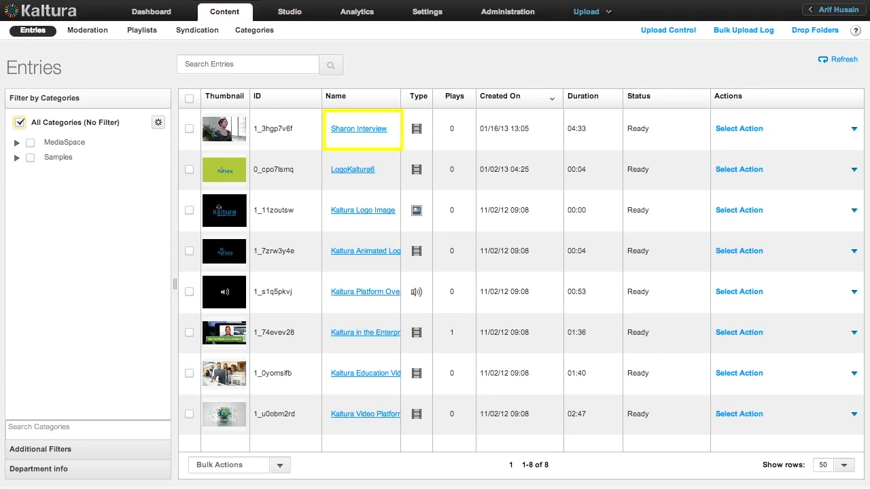
click(367, 133)
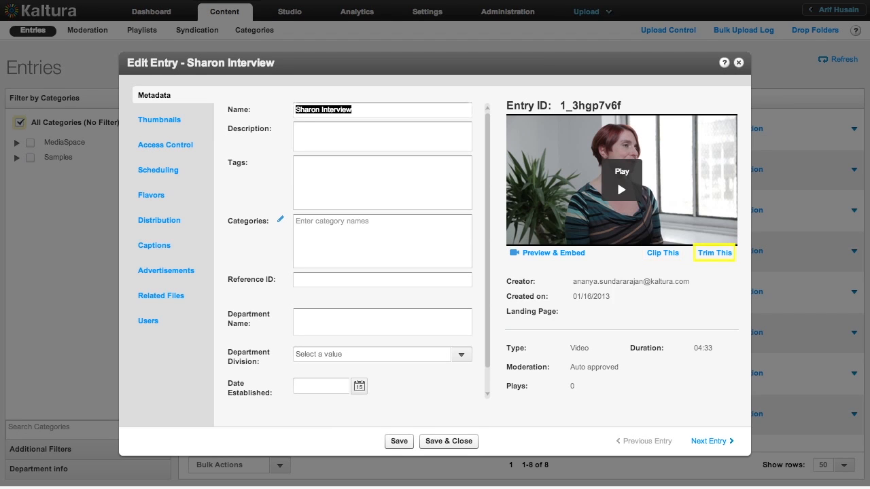
click(663, 253)
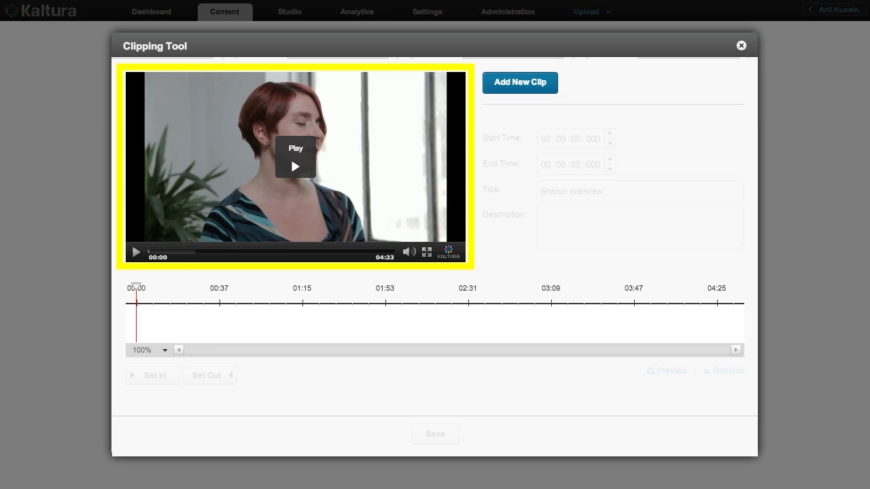
Step: Scrub the timeline playhead forward to about 01:14 and back to about 00:18
key(space)
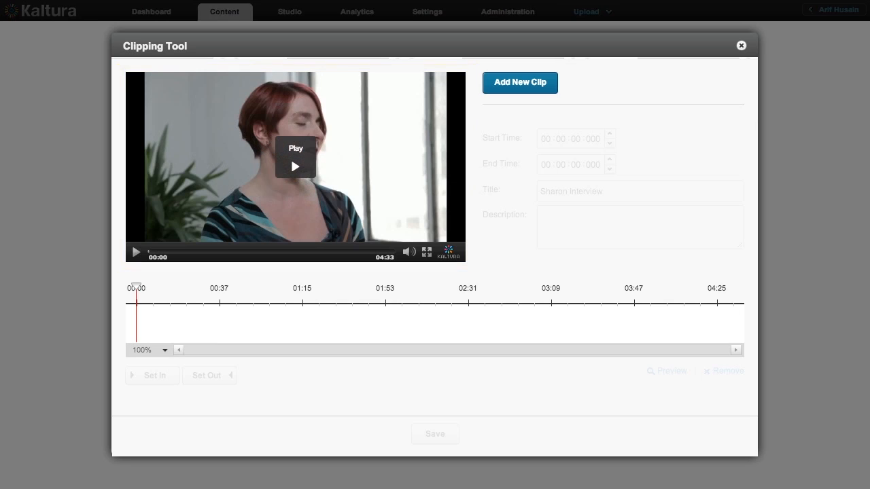
drag(136, 288, 303, 290)
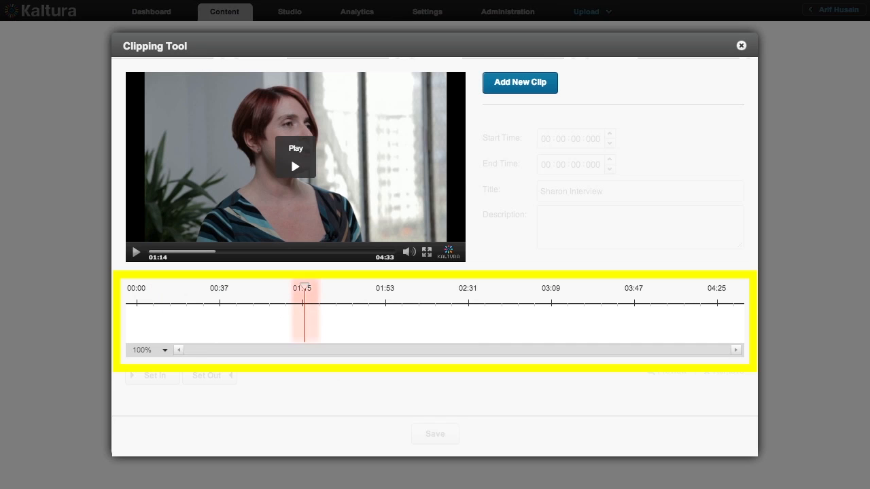
drag(306, 287, 182, 288)
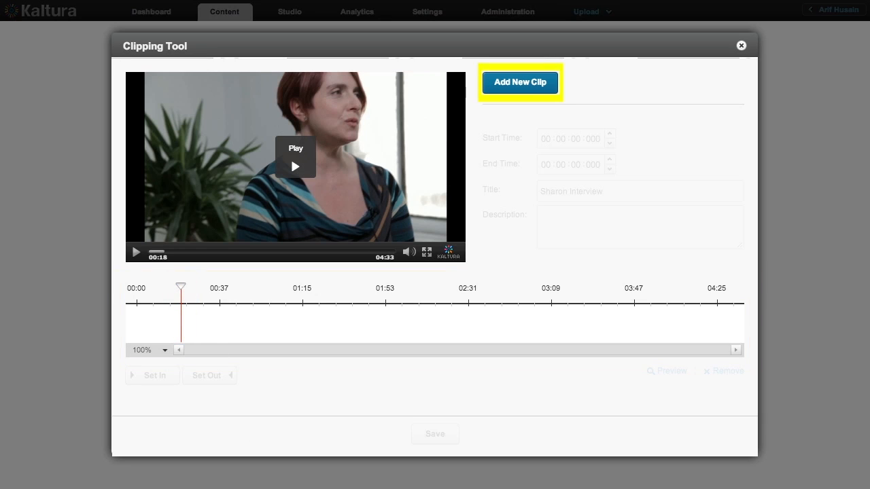
Step: Add a new clip running from 00:01:38:877 to 00:02:31:051 by moving its end and start handles
click(538, 91)
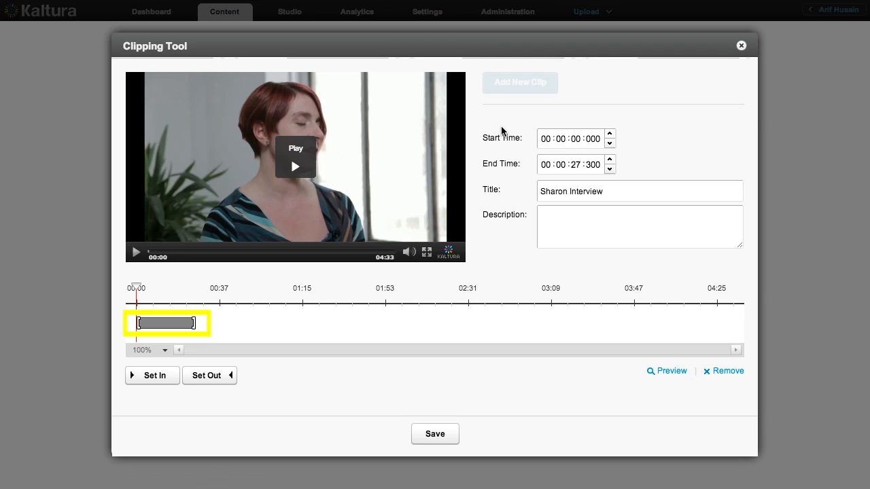
drag(195, 324, 464, 325)
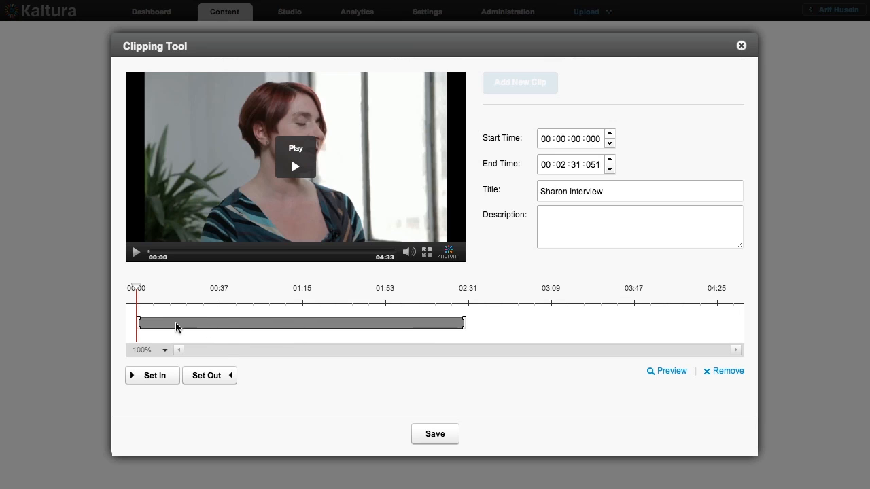
drag(139, 324, 353, 325)
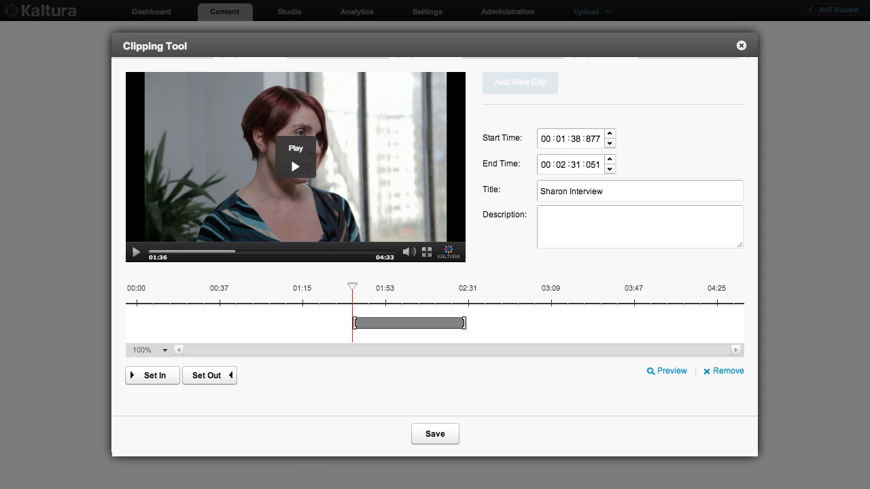
Step: Set the clip's start to 00:00:26:896 and its end near 03:12 from the playhead position
drag(352, 288, 195, 285)
click(159, 378)
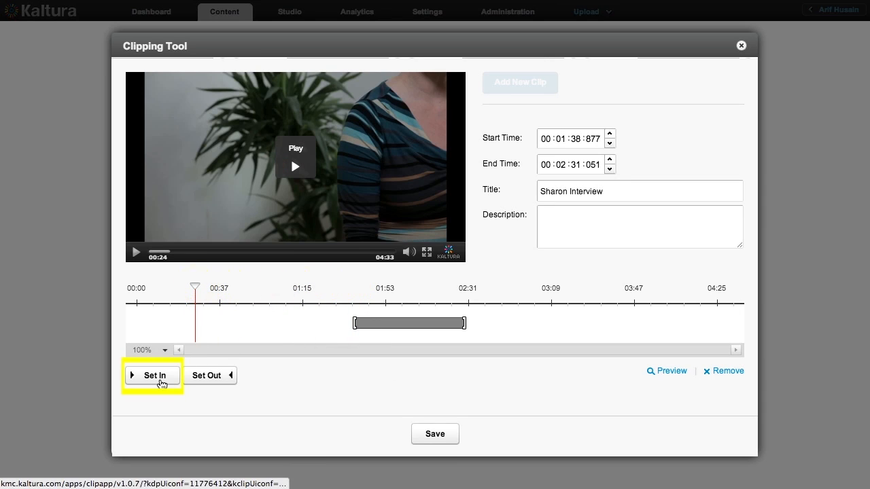
drag(195, 287, 560, 314)
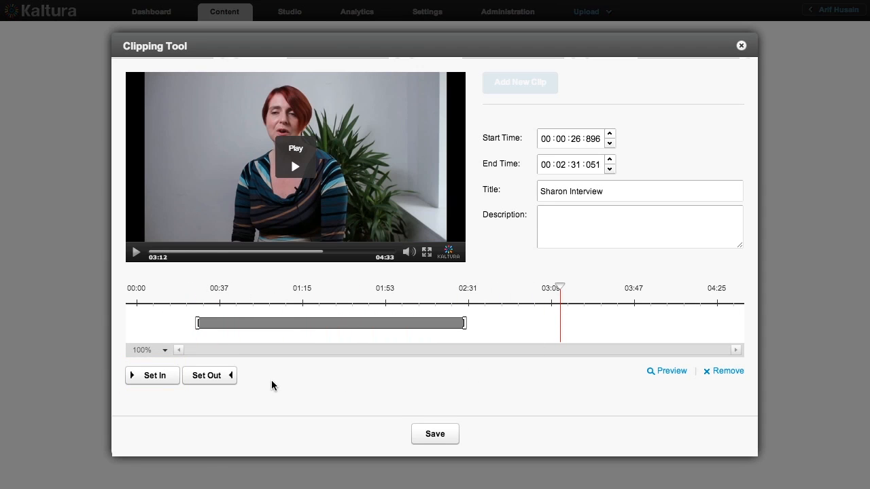
click(216, 383)
click(216, 383)
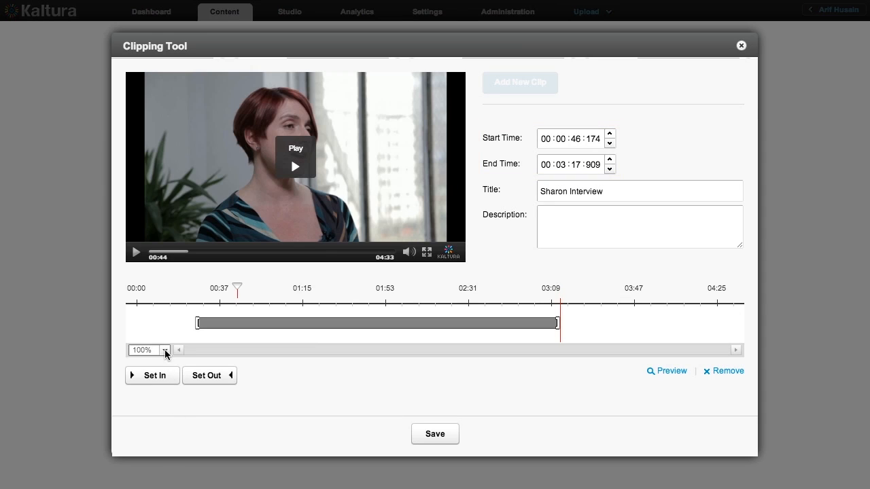
Step: View the timeline at the 5 sec, 1 sec and Frames zoom levels and return it to 100%
click(164, 350)
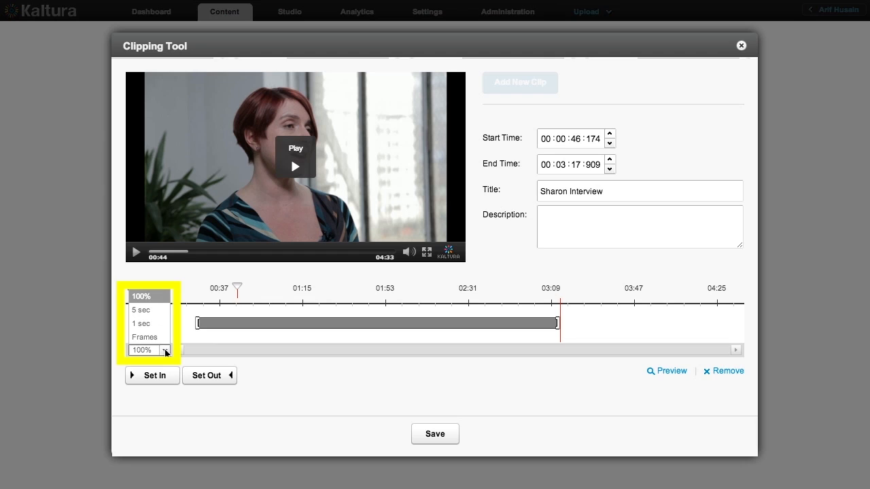
click(147, 311)
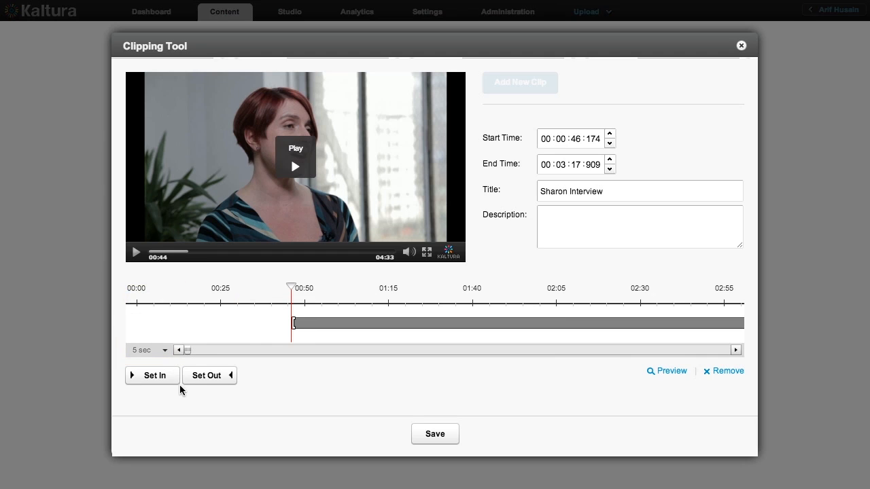
click(163, 349)
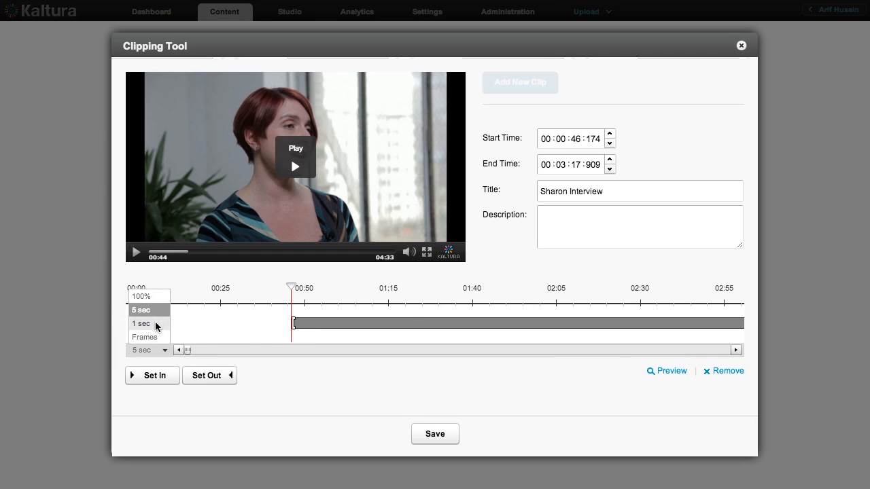
click(155, 322)
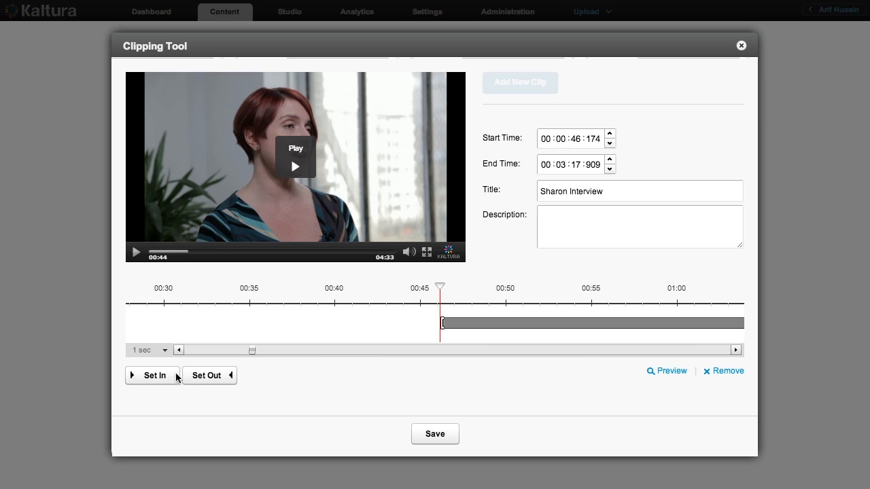
click(163, 349)
click(159, 333)
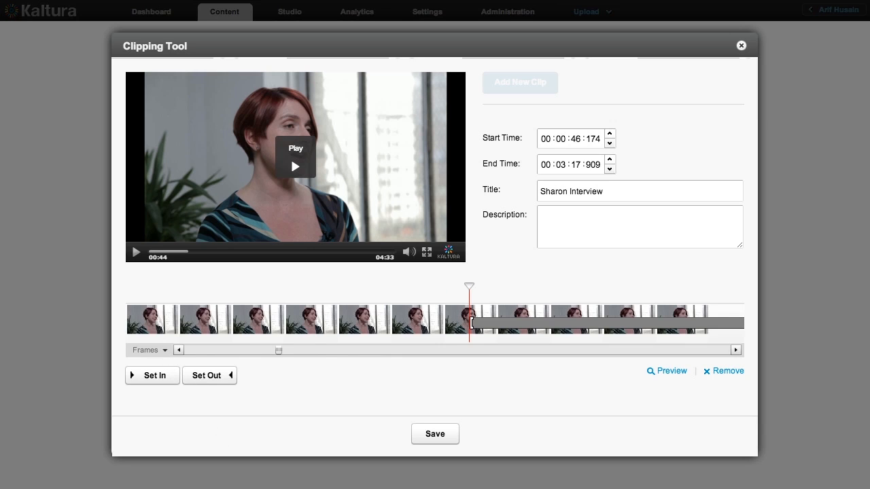
click(163, 349)
click(154, 295)
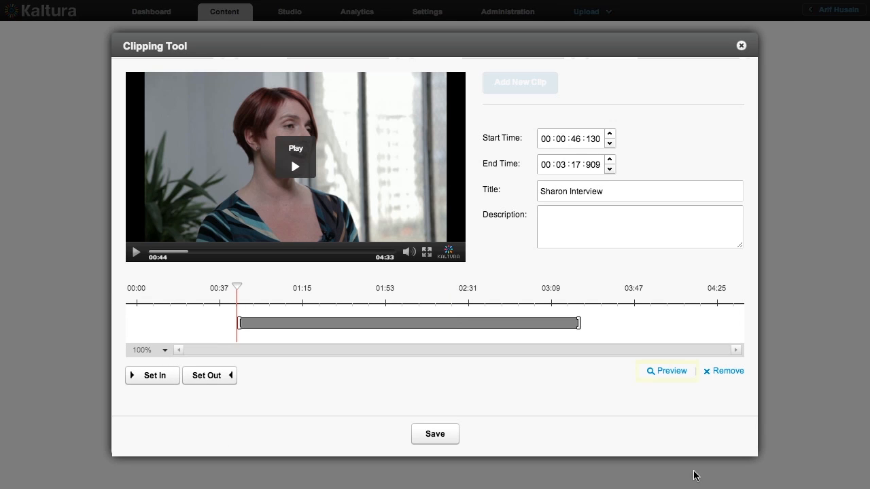
Step: Preview the clip and remove it from the timeline
click(676, 371)
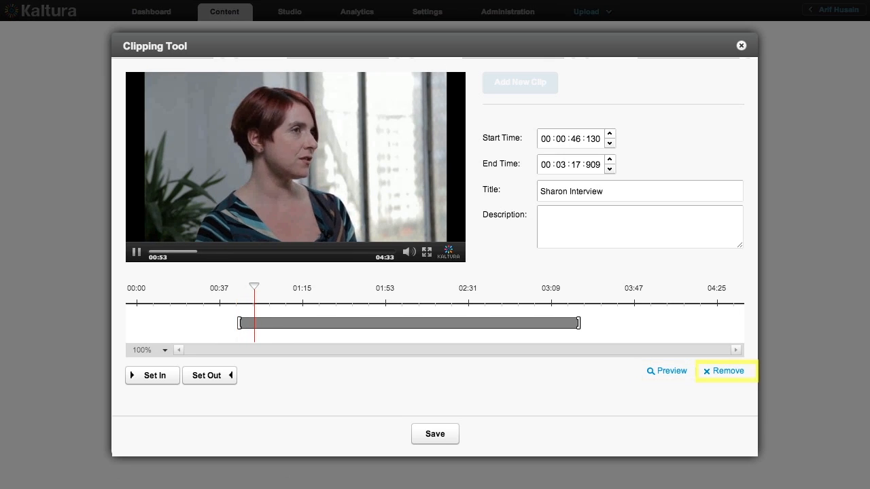
click(723, 371)
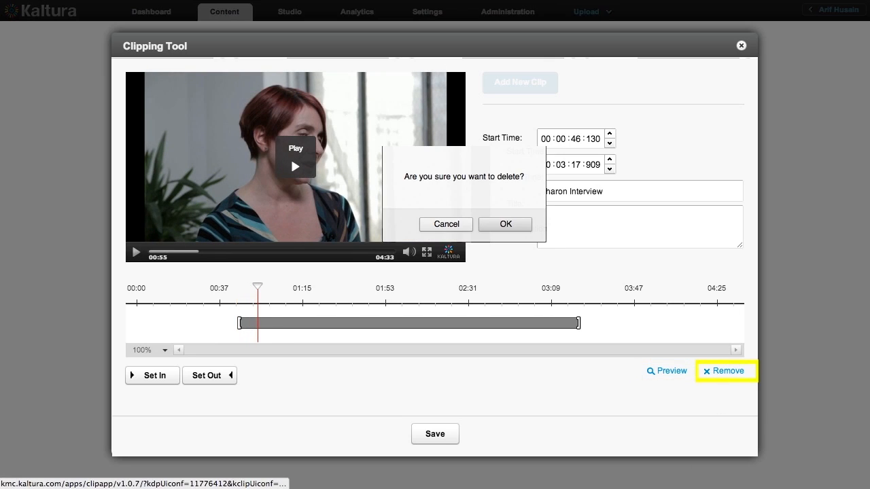
click(490, 222)
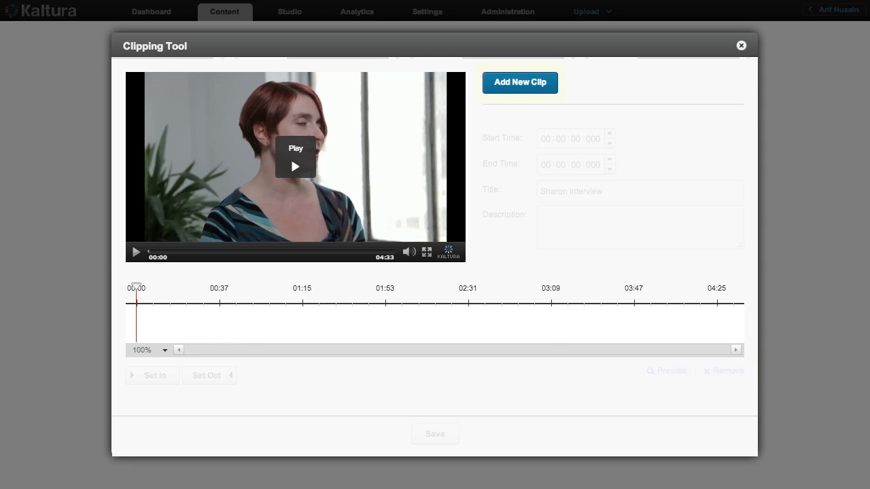
Step: Add a new clip and extend its end to the end of the video at 00:04:33:000
click(538, 84)
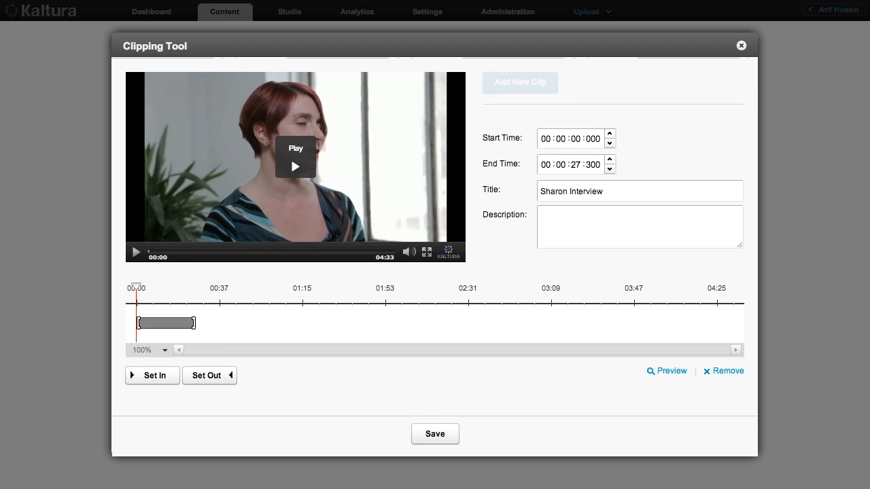
drag(194, 327, 766, 327)
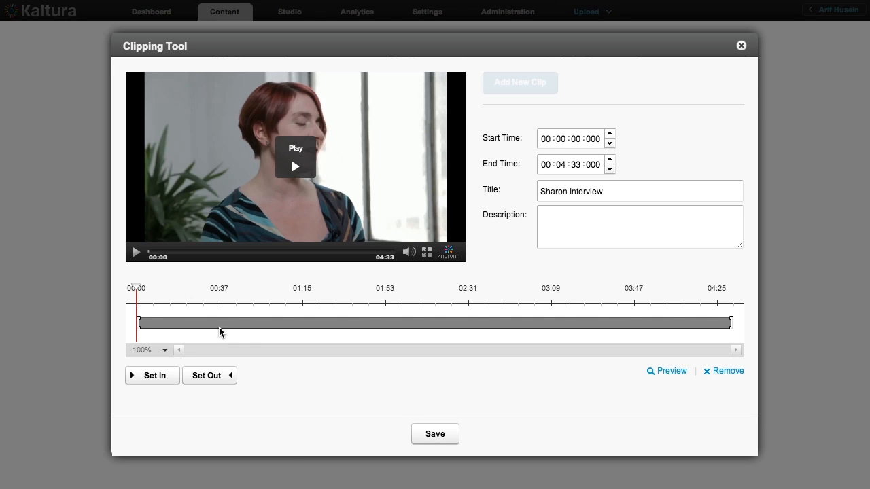
Step: Play the video to about 00:31, pause it, adjust the playhead and set the clip's start to 00:00:28:186
click(136, 252)
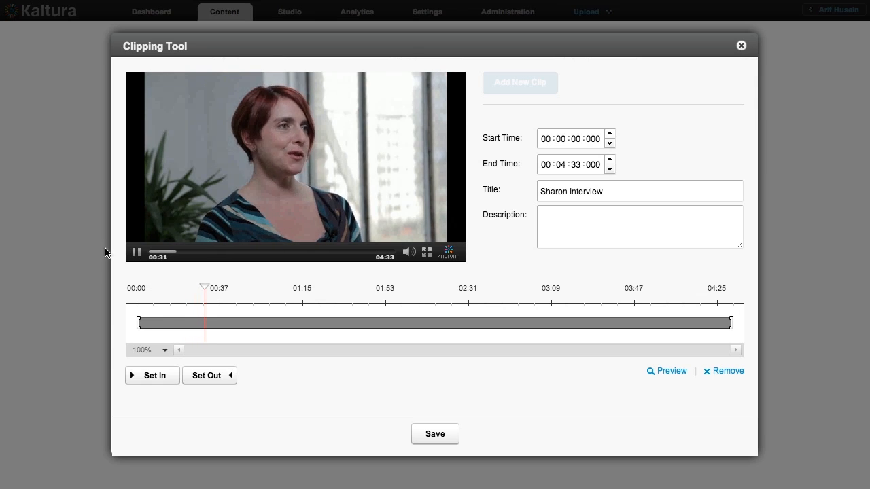
click(136, 252)
mouse_move(205, 285)
mouse_down()
mouse_move(187, 291)
mouse_move(194, 288)
mouse_up()
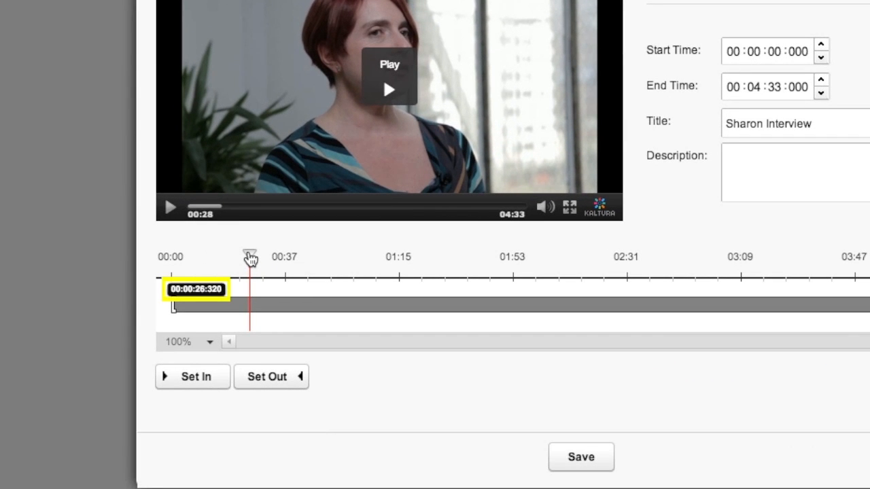
drag(250, 259, 256, 259)
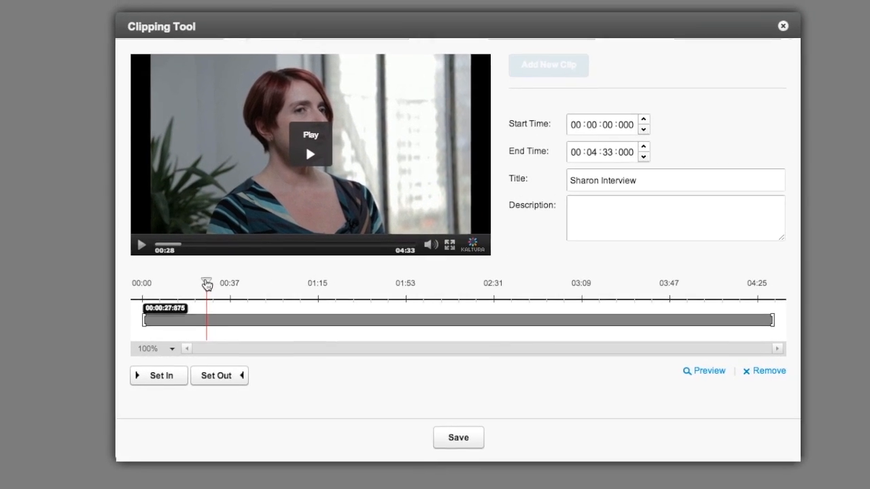
click(154, 375)
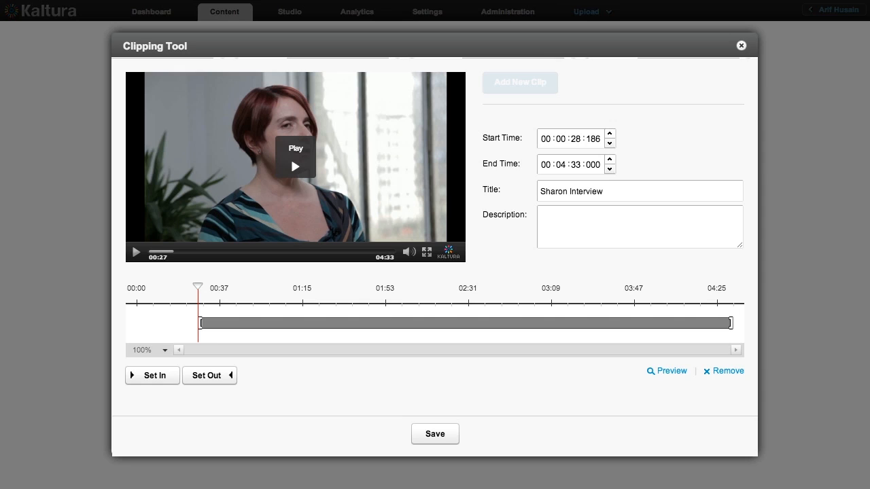
Step: Shorten the clip so that it ends at 00:04:19:007 and preview it
drag(731, 324, 701, 325)
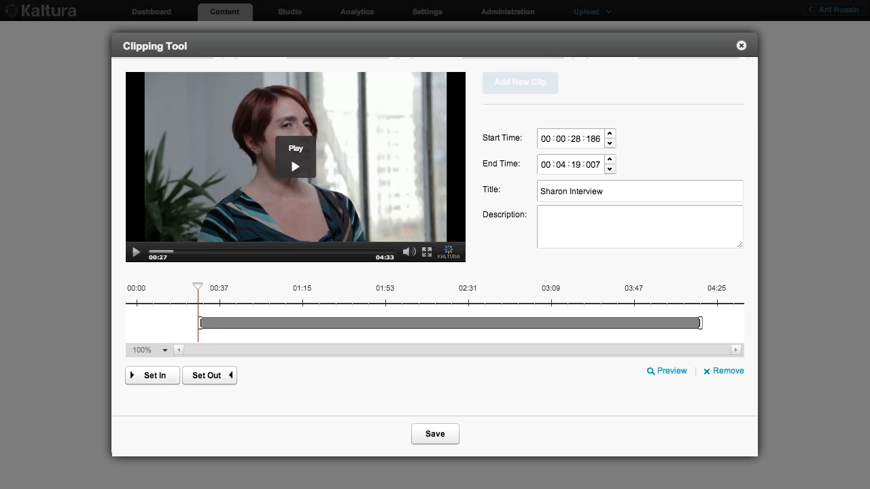
click(679, 371)
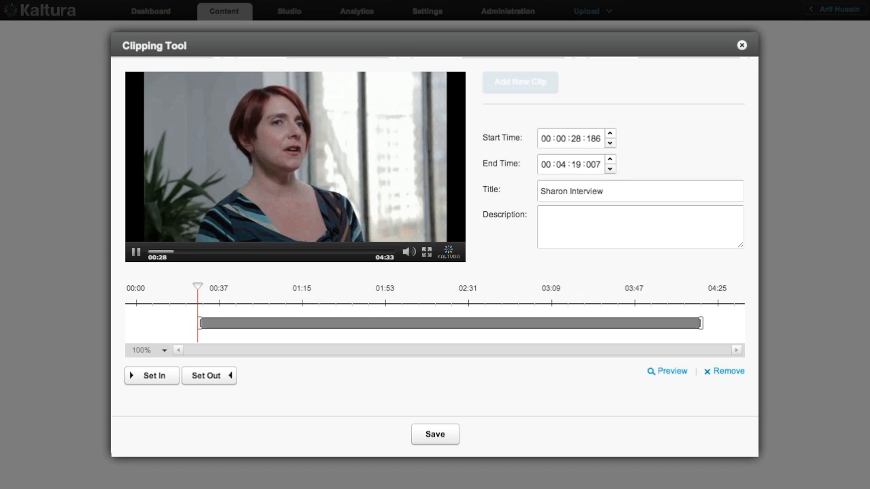
Step: Set the clip's start time to 00:00:28:000 and its end time to 00:04:20:000
click(594, 138)
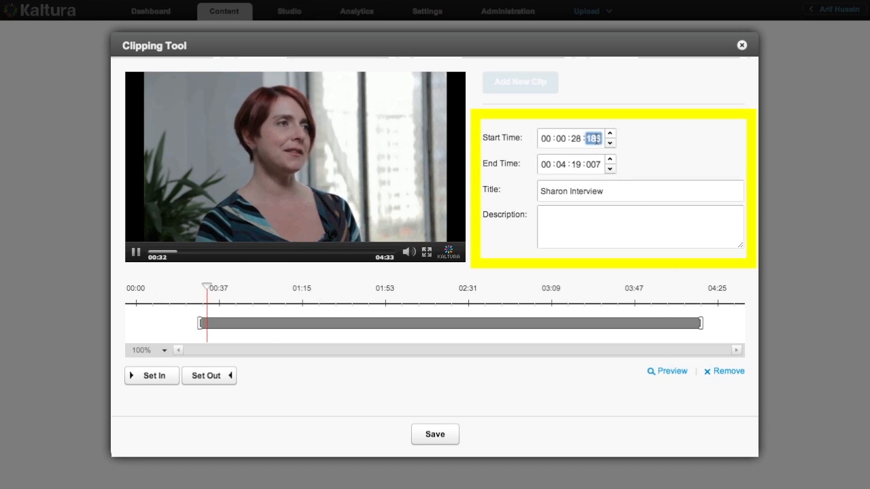
text(000)
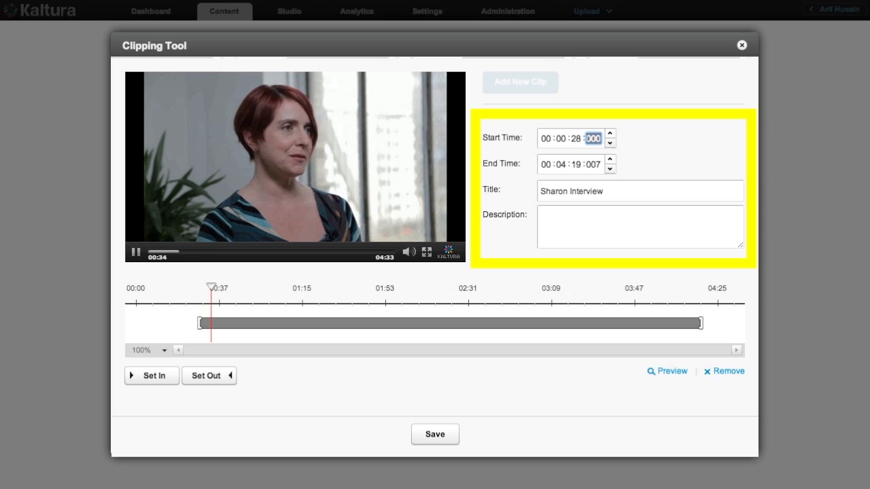
click(591, 165)
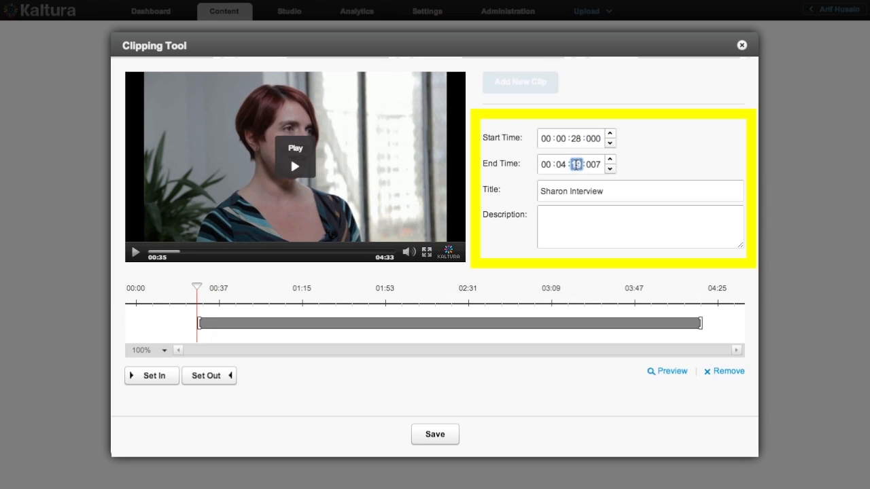
text(20)
key(Tab)
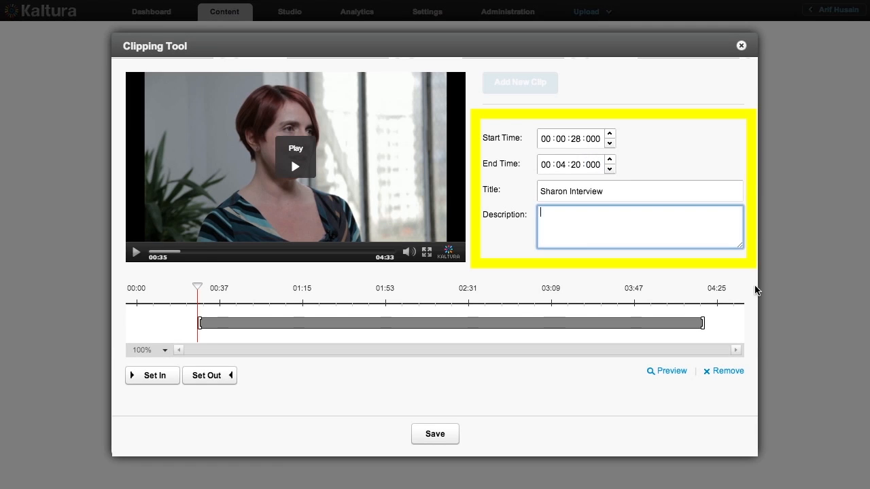
Step: Title the clip "Interview Edited Clip 1", describe it as the interviewee's interview clip, and save it as a new entry
drag(616, 191, 530, 194)
text(Interview Edited Clip 1)
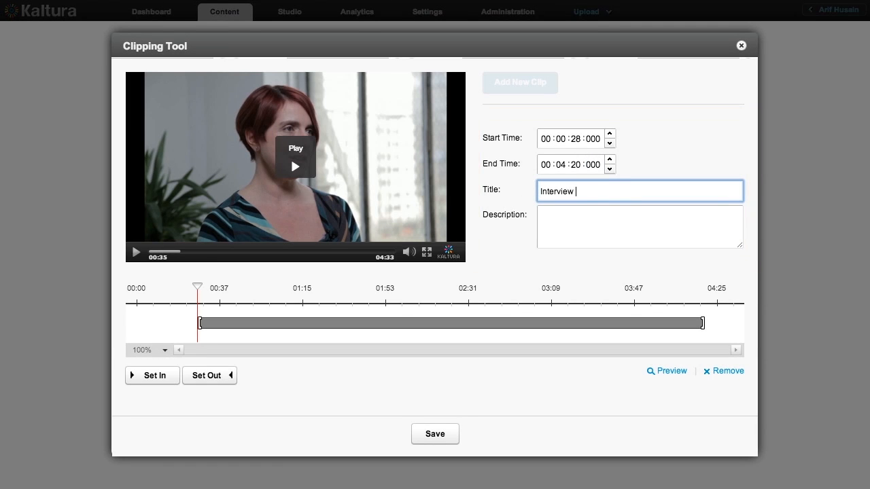
key(Tab)
text(Sharon Interview clip)
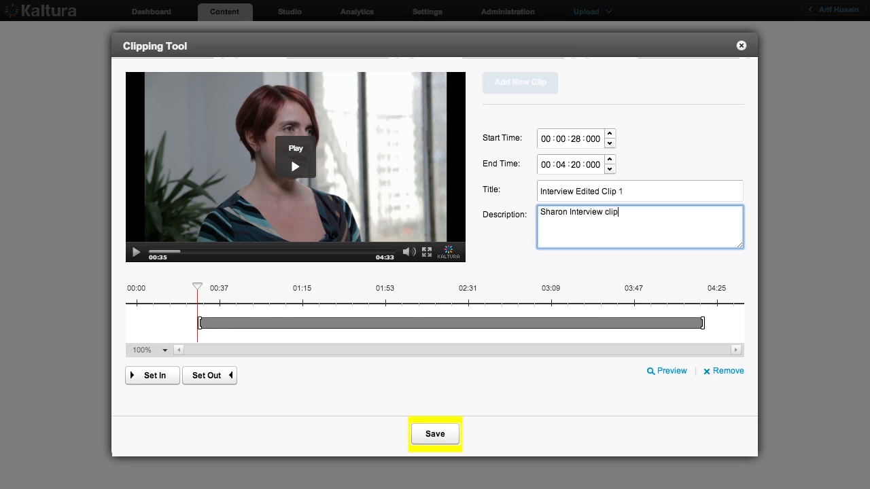
click(434, 434)
click(443, 440)
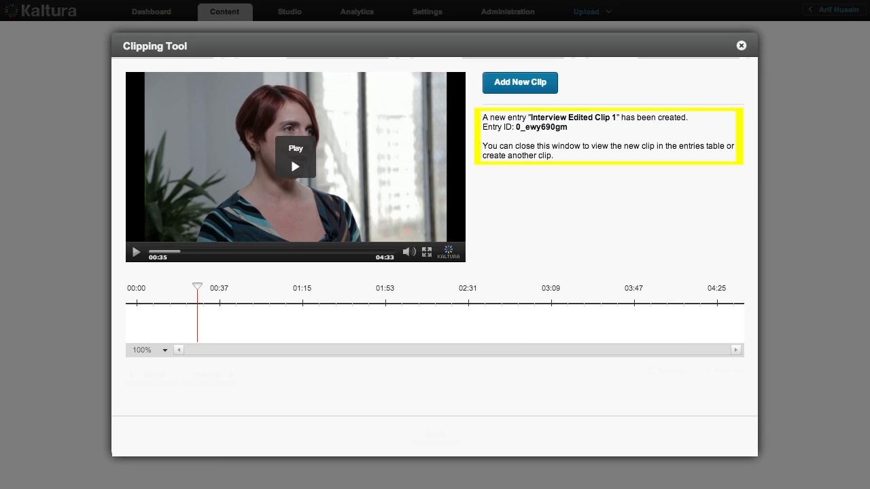
Step: Close the Clipping Tool and the entry's edit window to return to the entries list showing the new clip
click(740, 45)
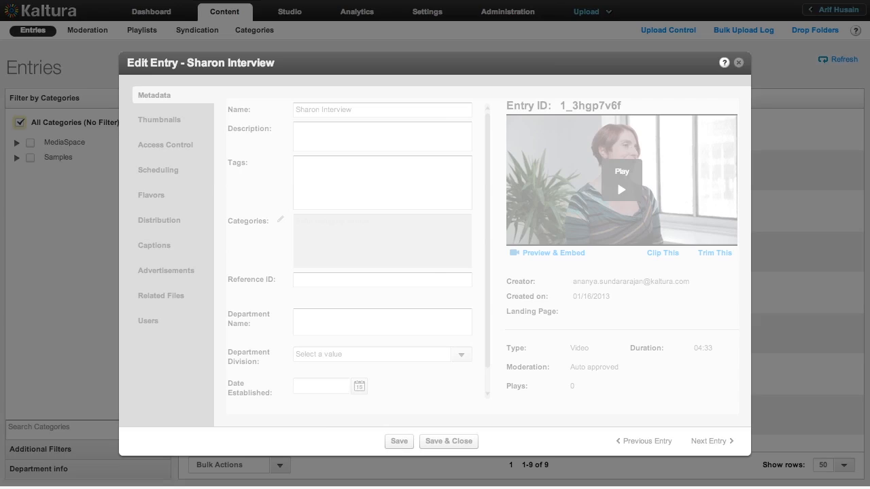
click(738, 63)
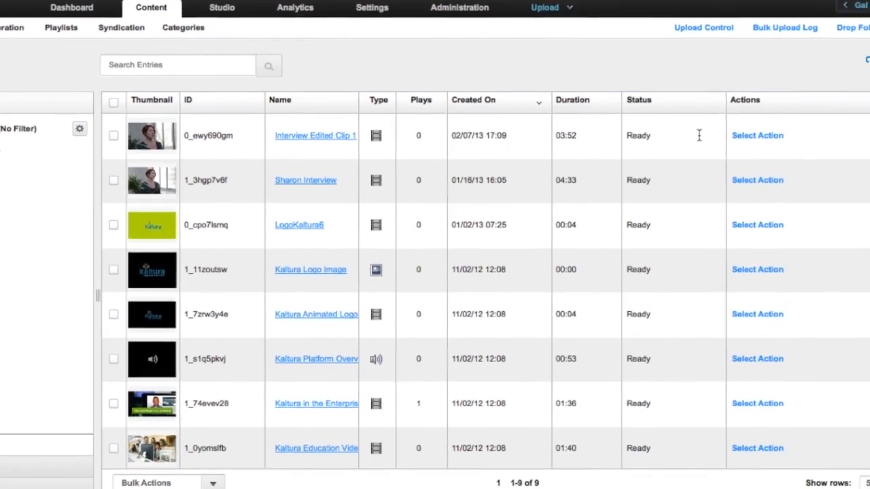
click(843, 140)
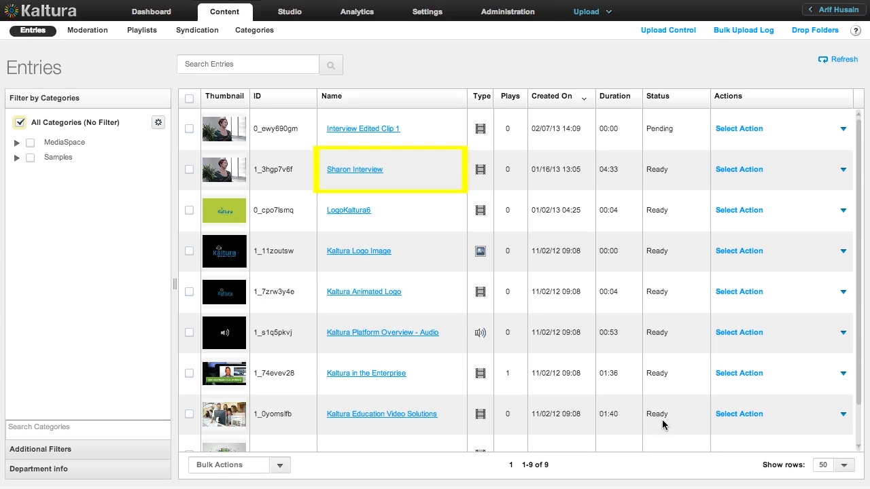
Step: Open the original interview entry in the Trimming Tool and set the trim's end to 00:04:20:249
click(378, 169)
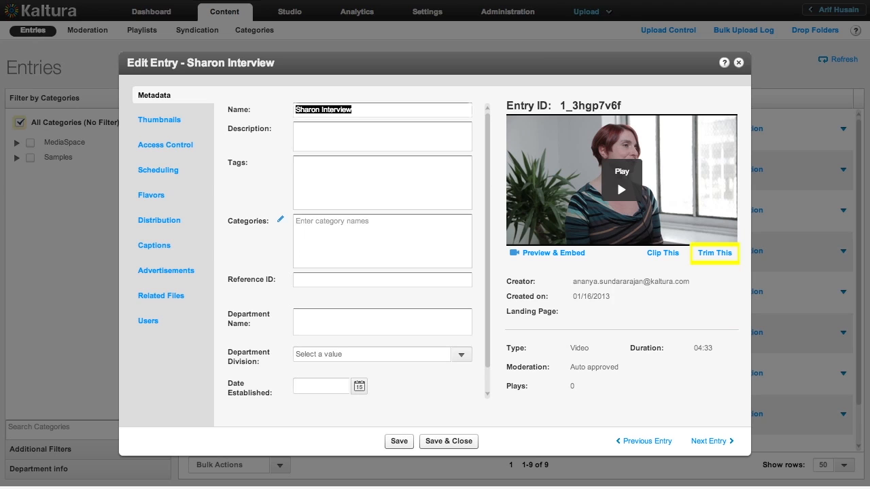
click(716, 253)
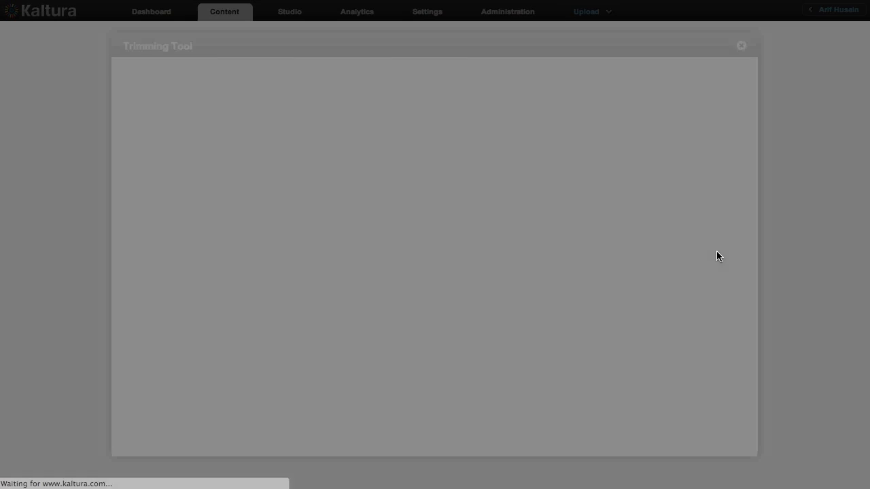
drag(705, 323, 706, 323)
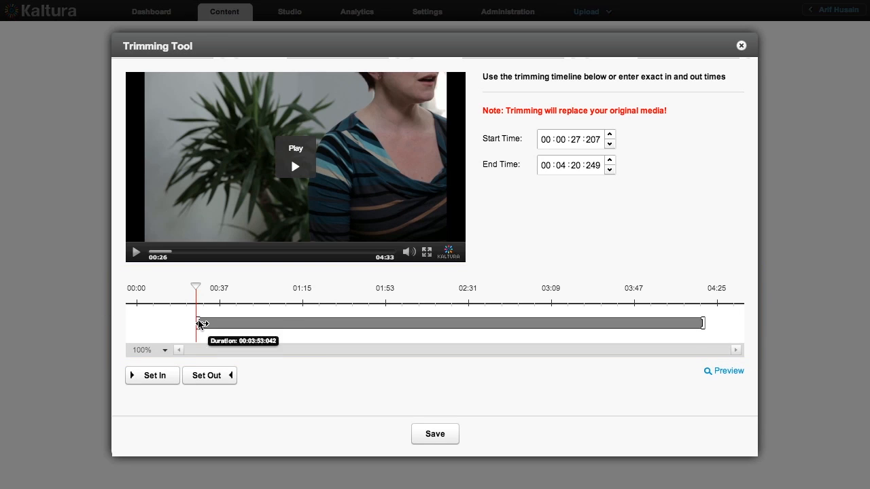
Step: Adjust the trim's start on the timeline and set it from the playhead to 00:00:28:140
drag(197, 323, 292, 323)
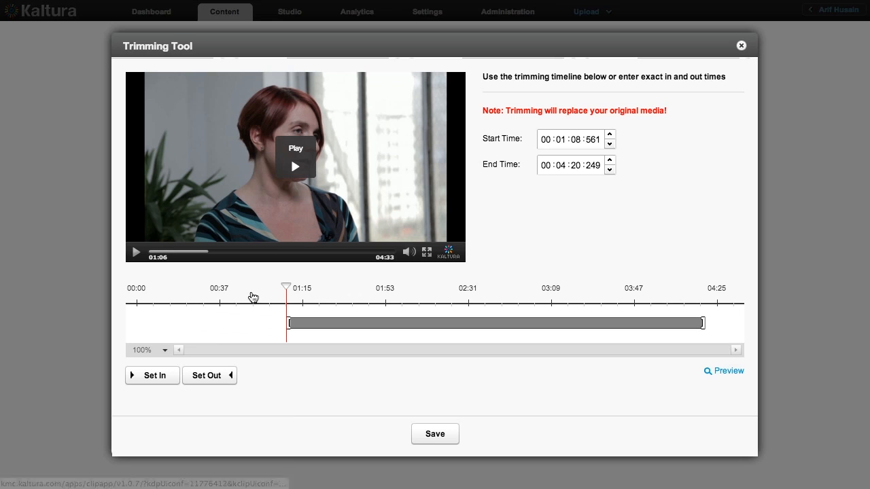
drag(289, 288, 197, 288)
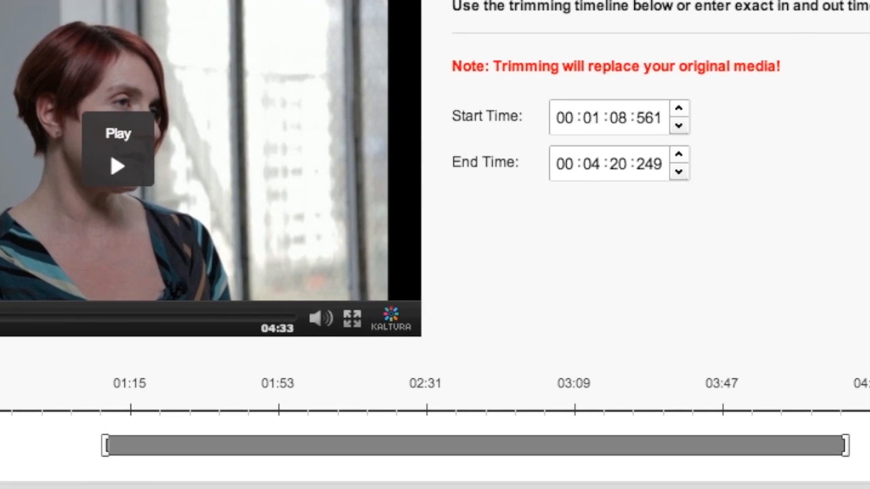
key(i)
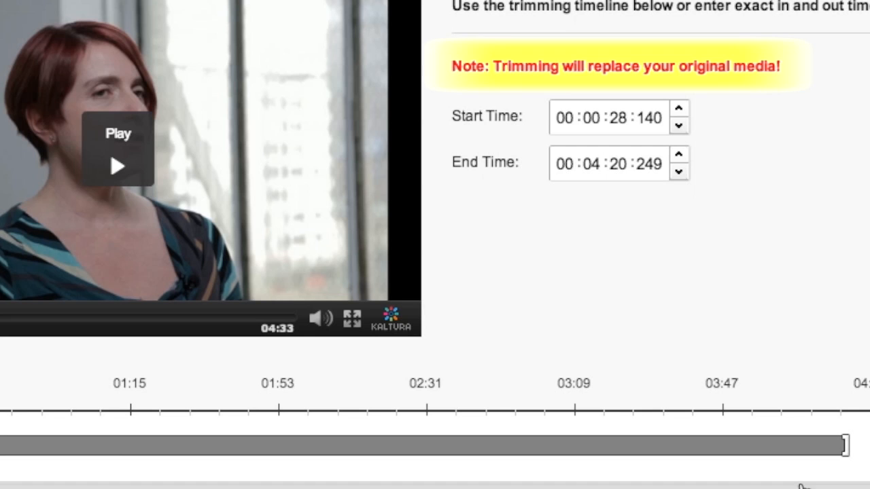
Step: Adjust the trim's end on the timeline and set it from the playhead to 00:04:20:096
drag(846, 447, 588, 447)
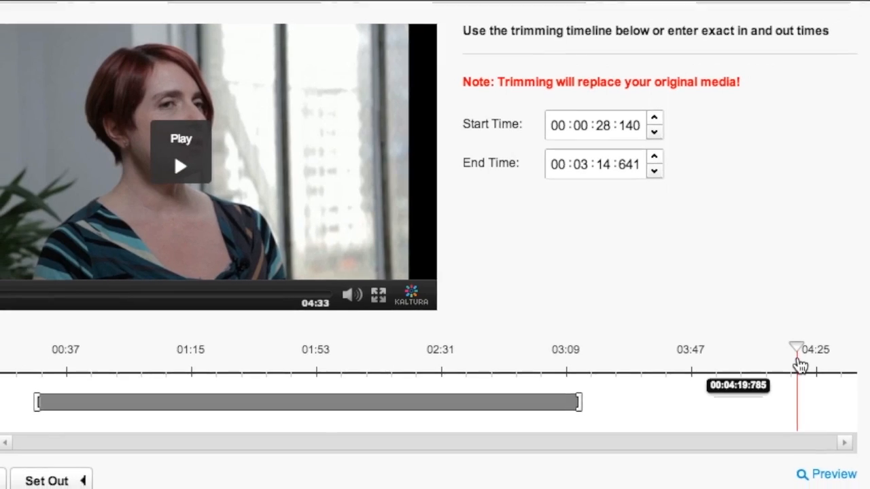
click(787, 358)
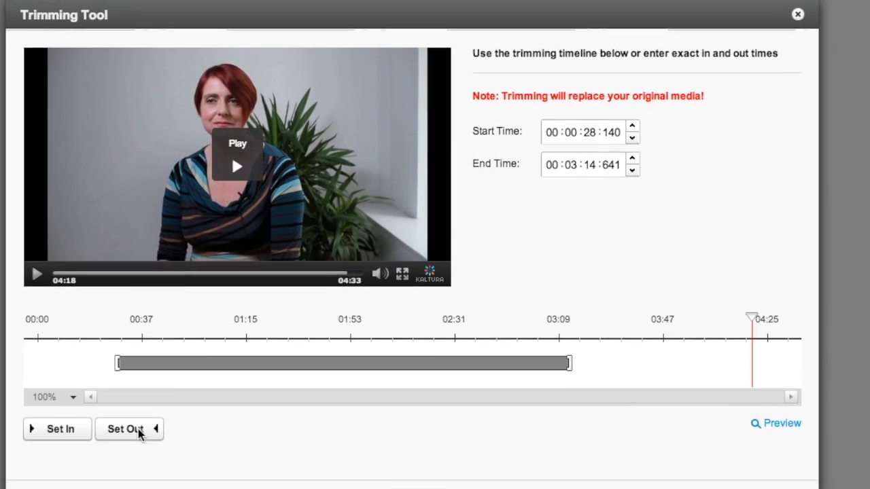
click(68, 466)
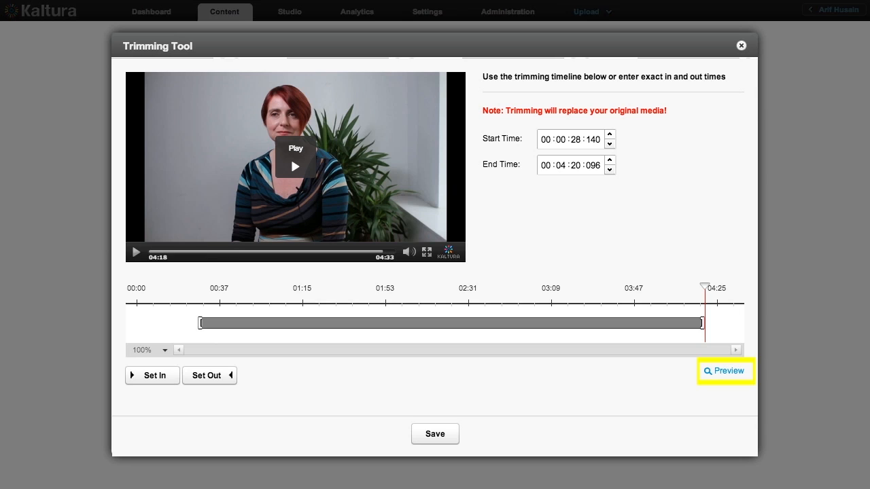
Step: Preview the trimmed section, pause the playback and save the trim over the original video
click(737, 372)
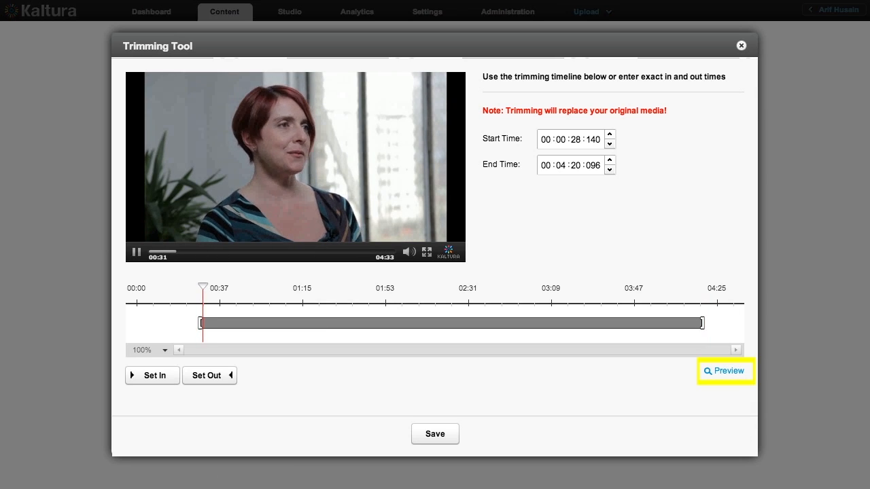
click(137, 255)
click(432, 438)
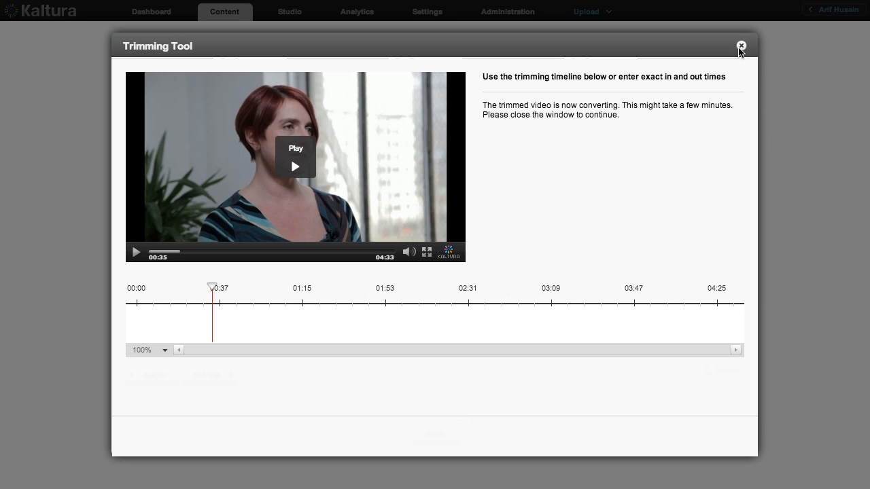
Step: Close the Trimming Tool and the interview entry's edit window to return to the entries list
click(741, 46)
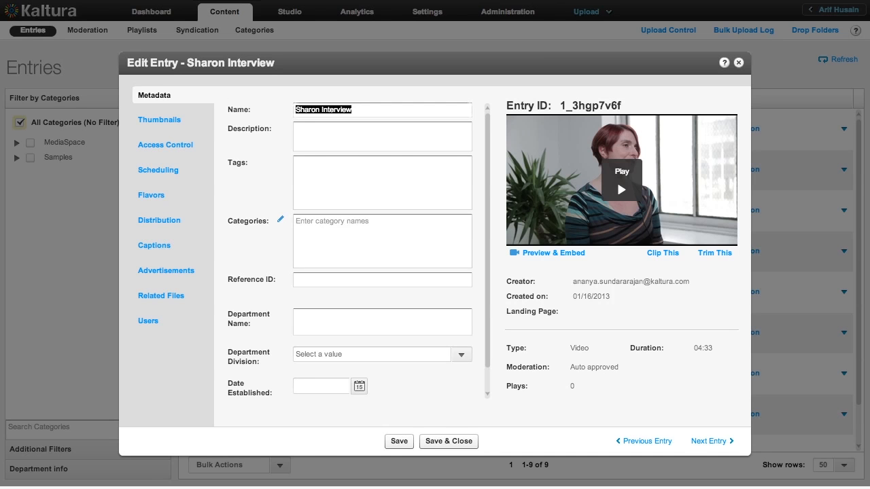
click(620, 194)
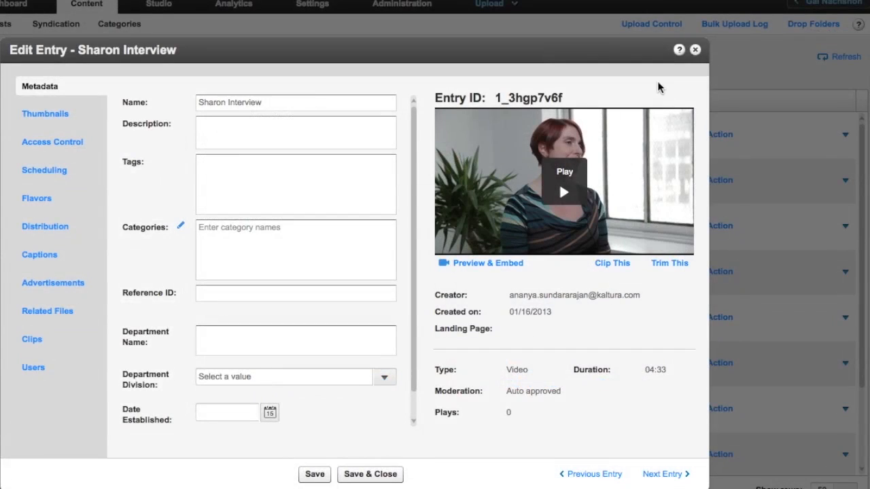
click(694, 49)
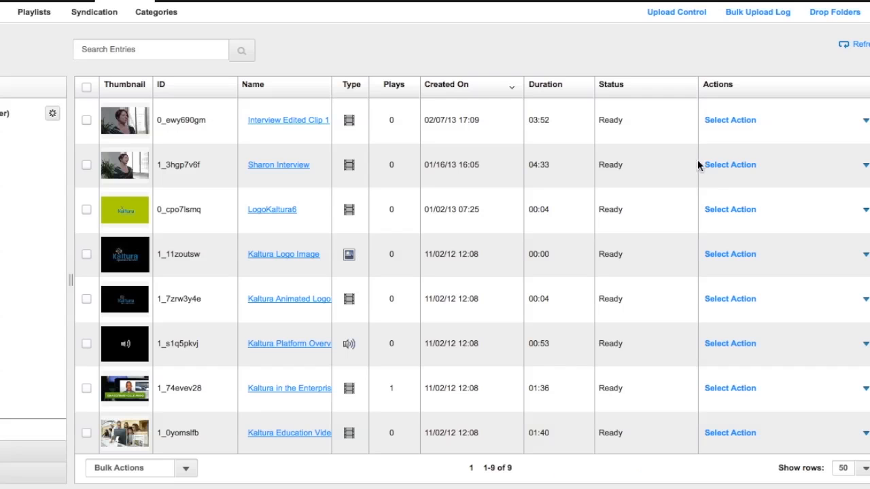